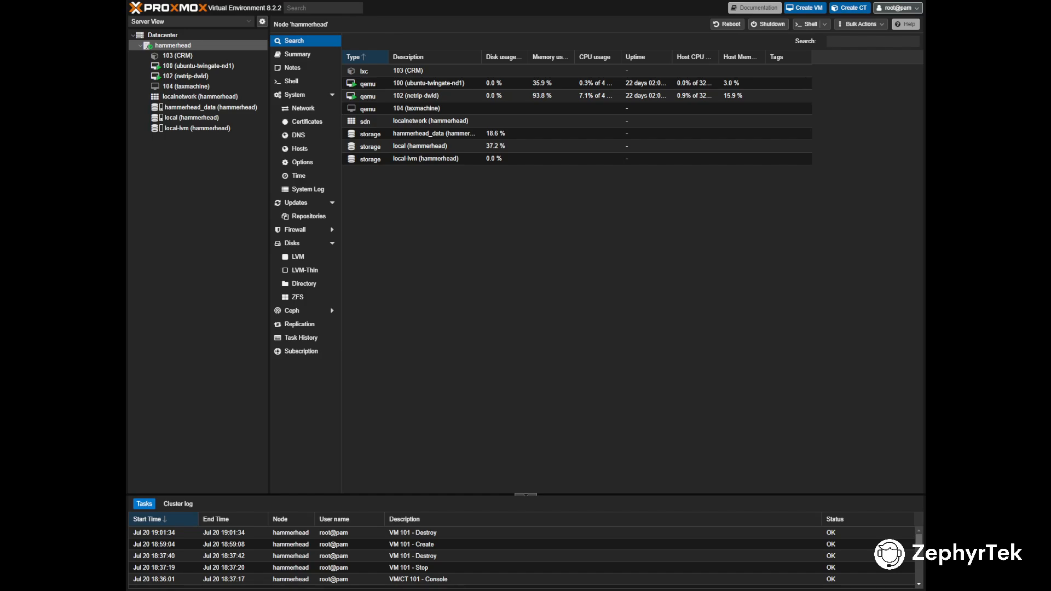
Step: Examine the ISO images stored on hammerhead's local storage and the upload dialog, closing it without uploading a file
left_click(181, 117)
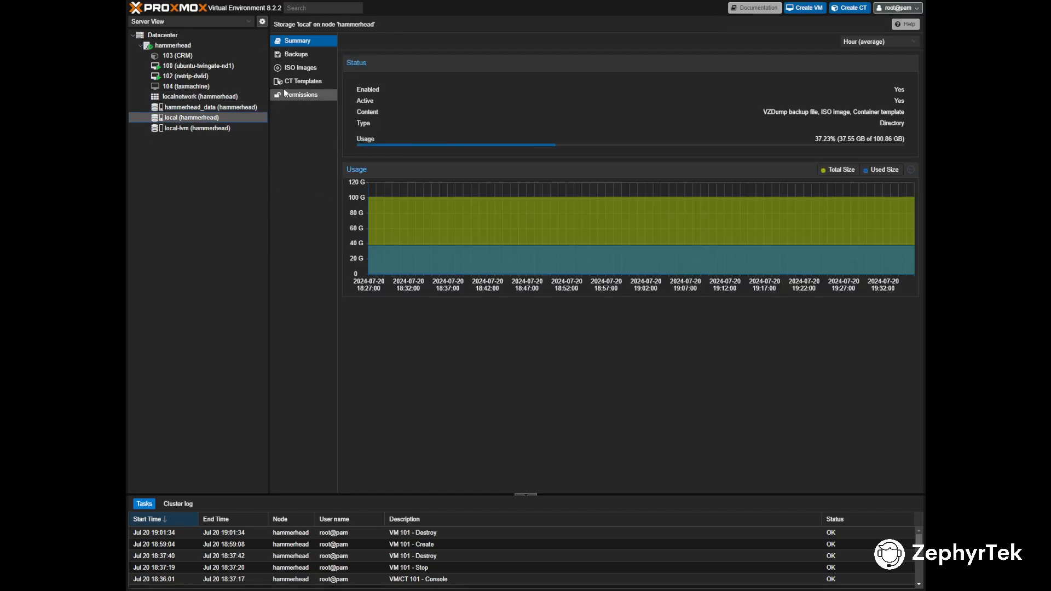
left_click(305, 70)
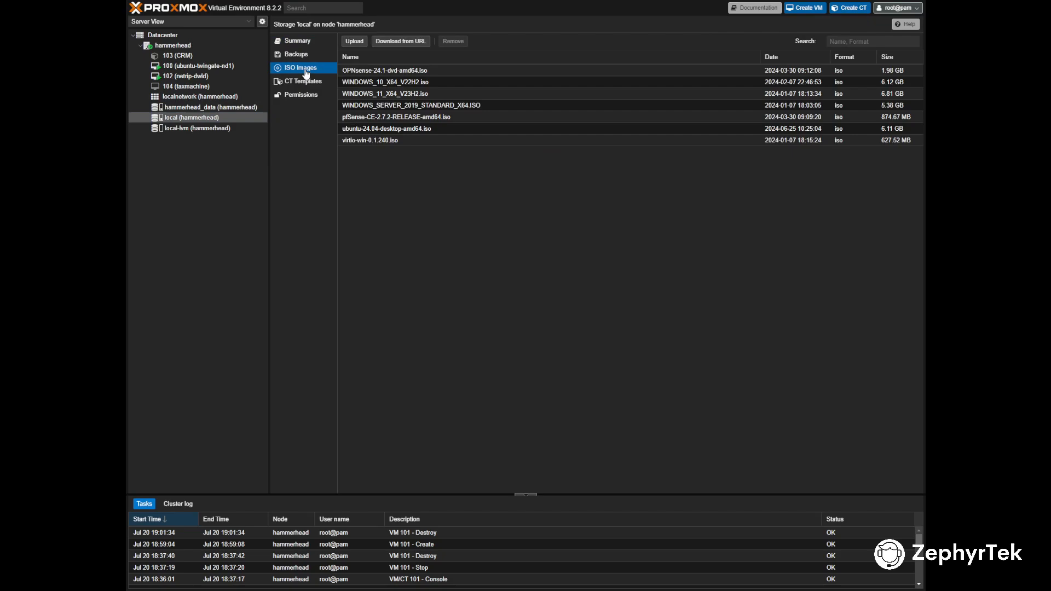
left_click(354, 43)
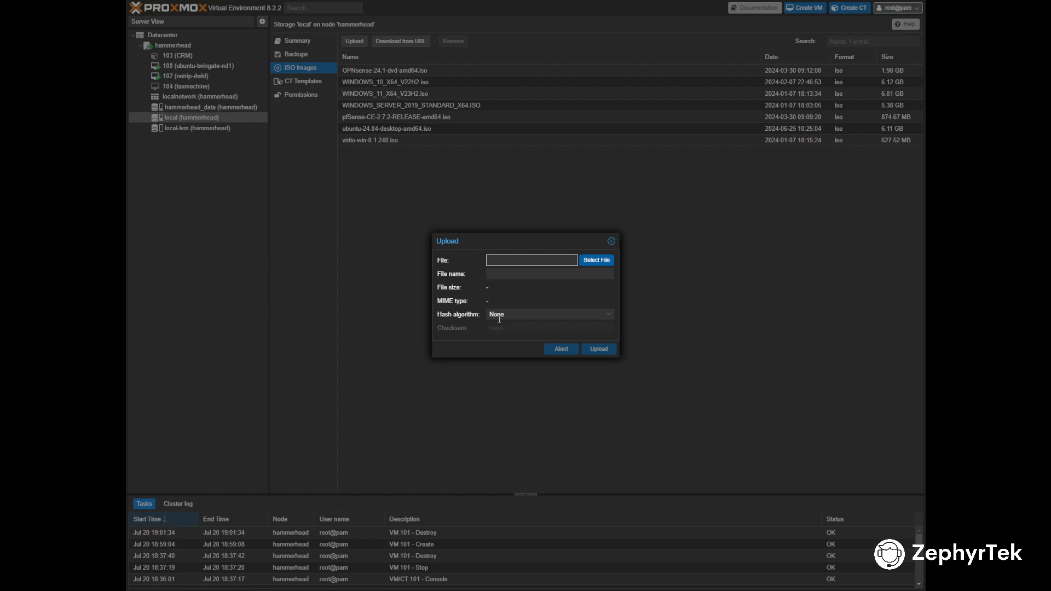
left_click(611, 241)
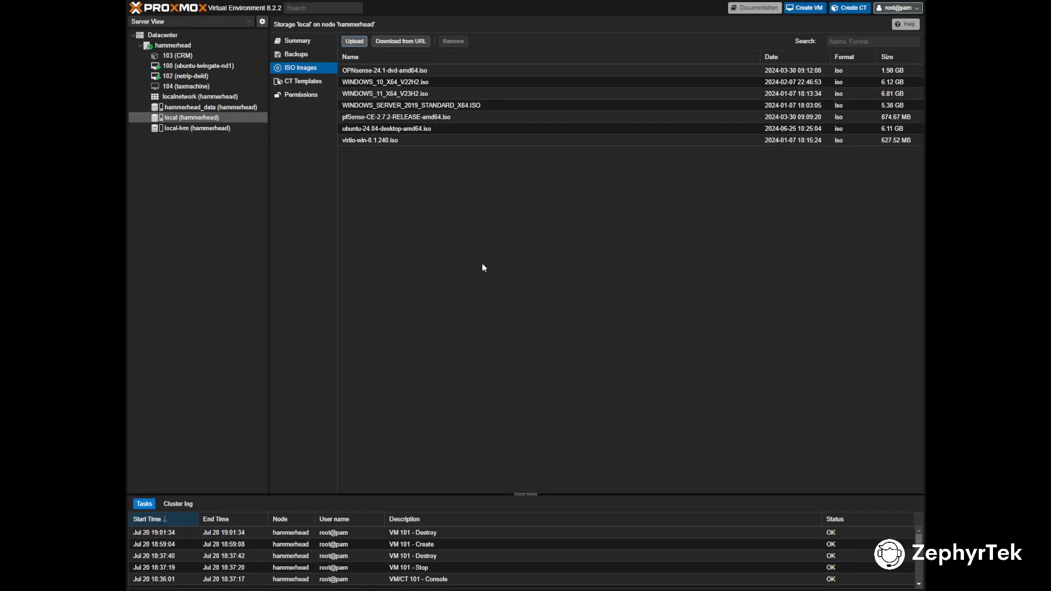
Step: Start creating a virtual machine on the hammerhead node and name it windows-11-tutorial
left_click(189, 49)
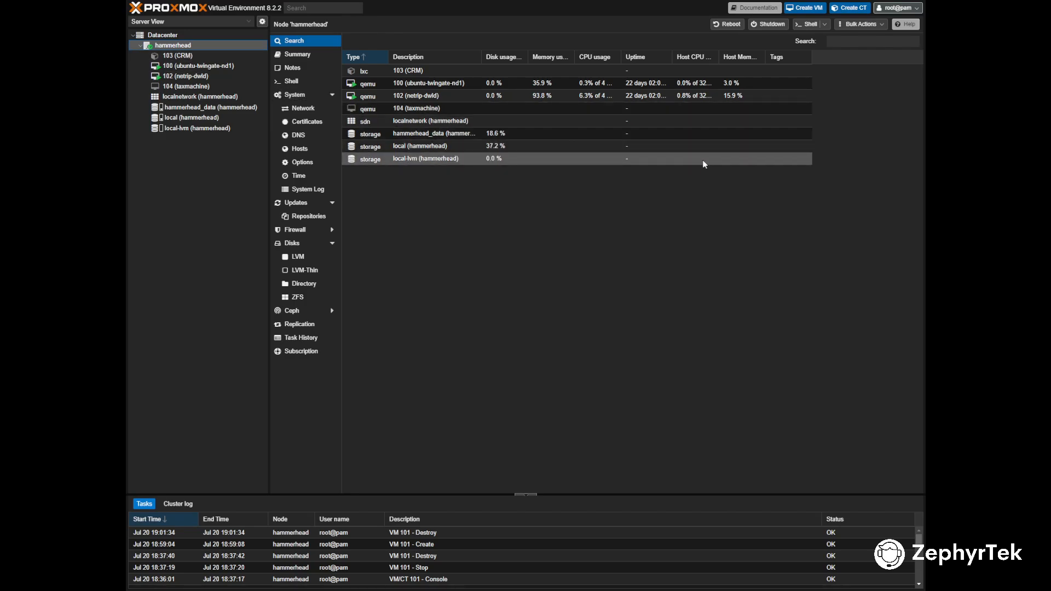
left_click(807, 9)
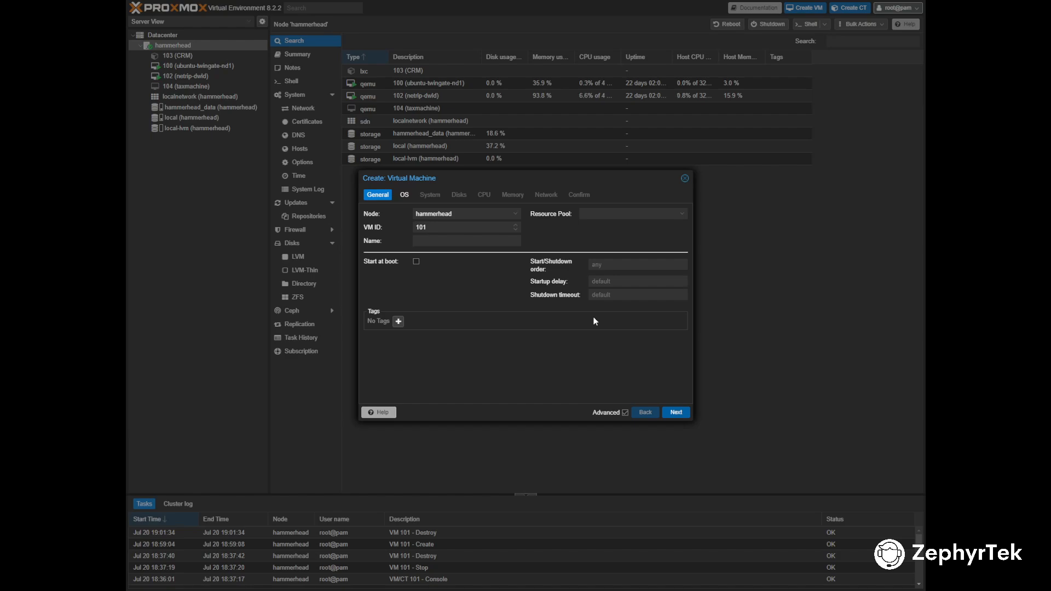
left_click(484, 241)
type("windows-11-tutorial")
left_click(677, 414)
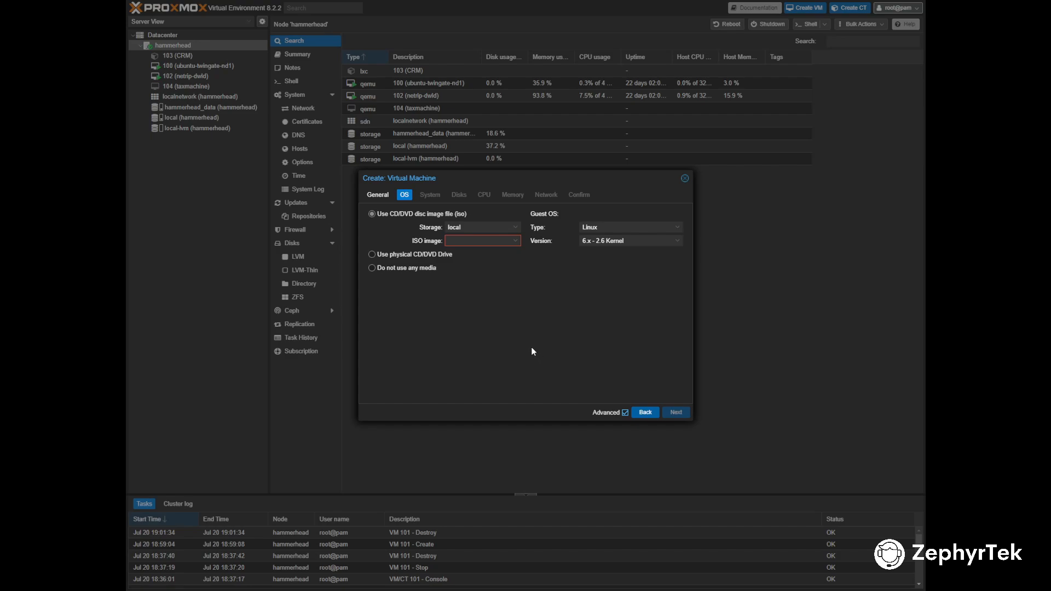
Step: Choose WINDOWS_11_X64_V23H2.iso as the installation image and set the guest OS type to Microsoft Windows
left_click(491, 244)
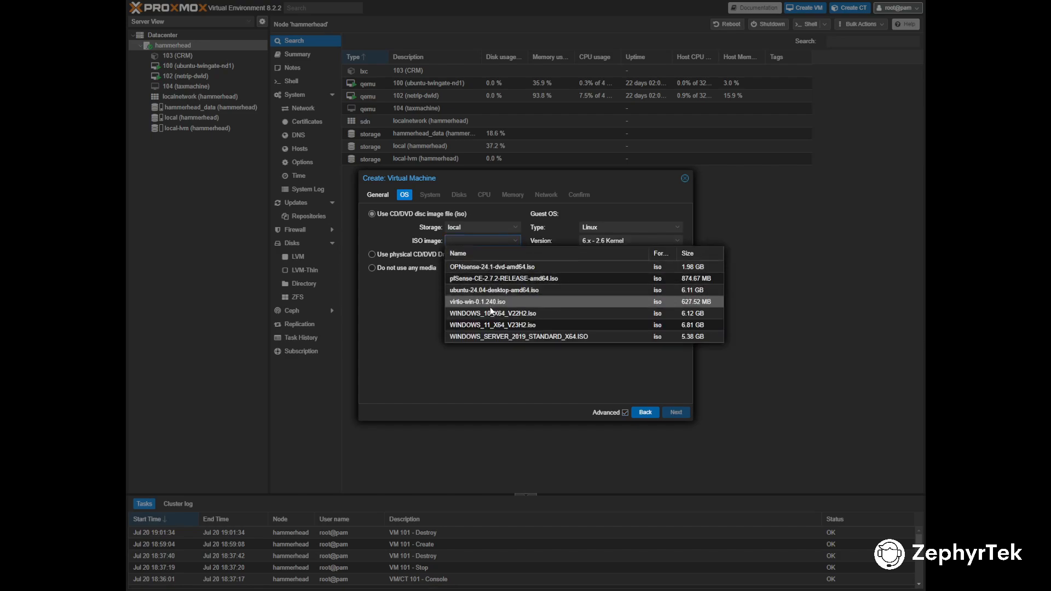
left_click(492, 327)
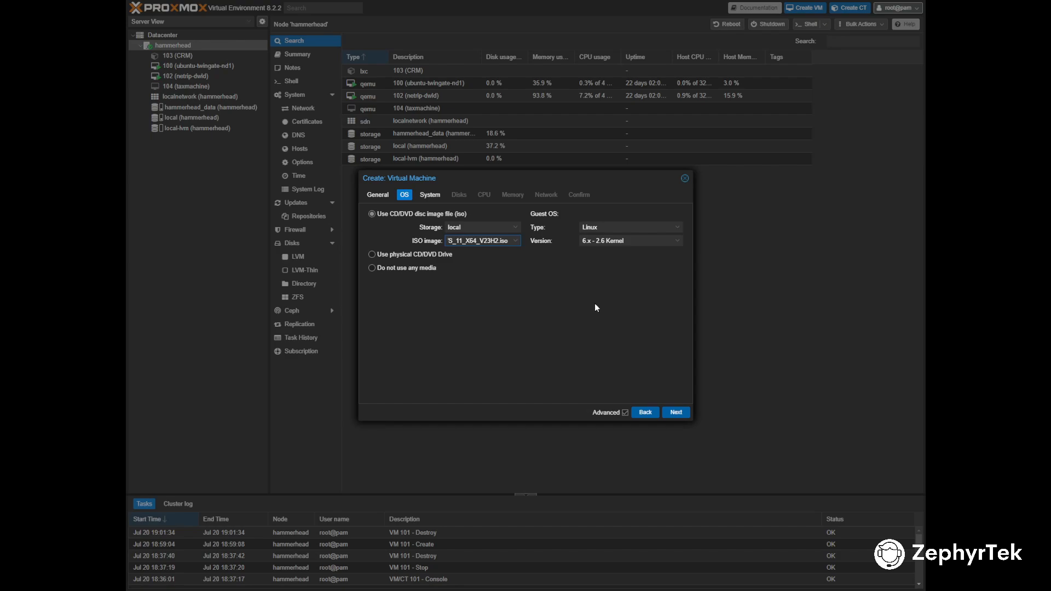
left_click(613, 227)
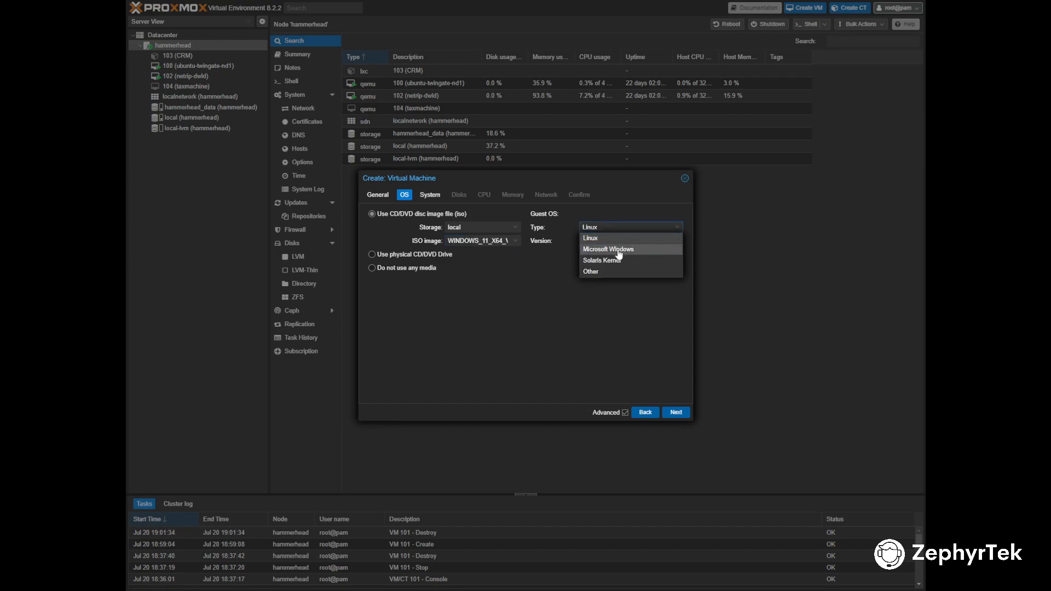
left_click(619, 249)
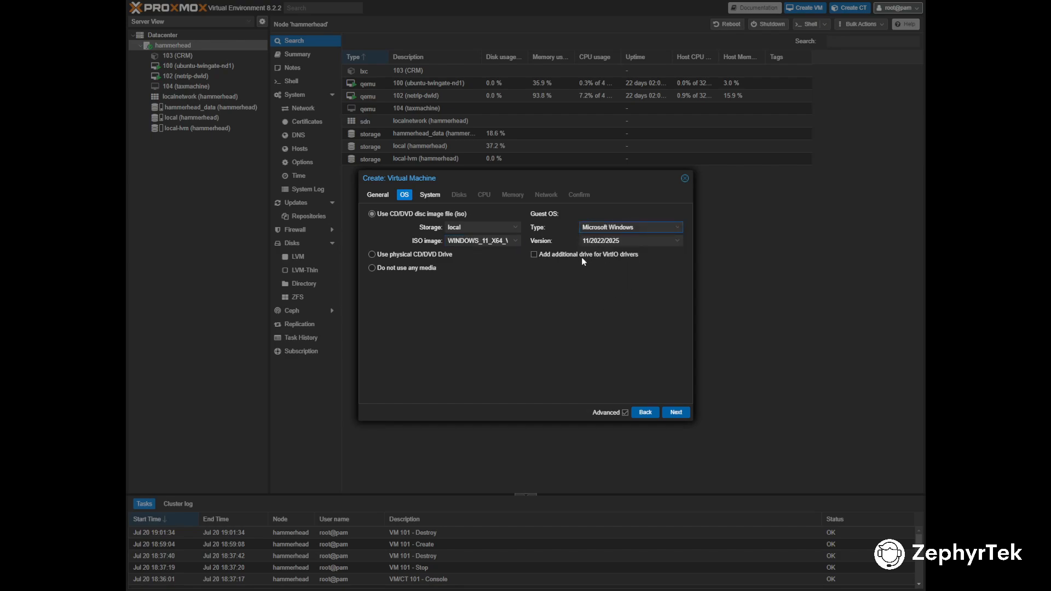
Step: Add an additional drive for VirtIO drivers using virtio-win-0.1.240.iso and continue to the system settings
left_click(552, 258)
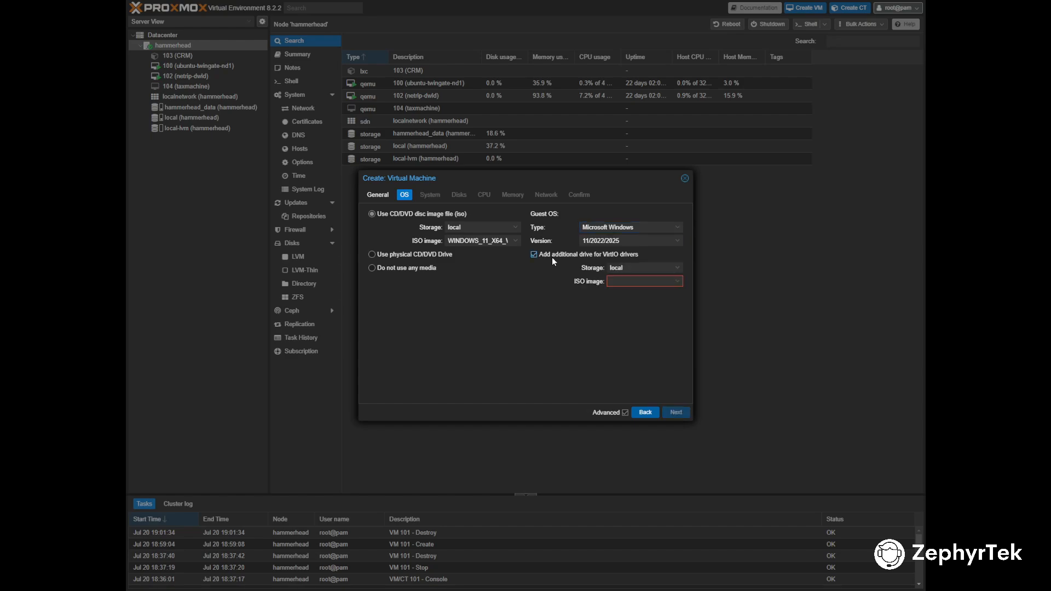
left_click(618, 280)
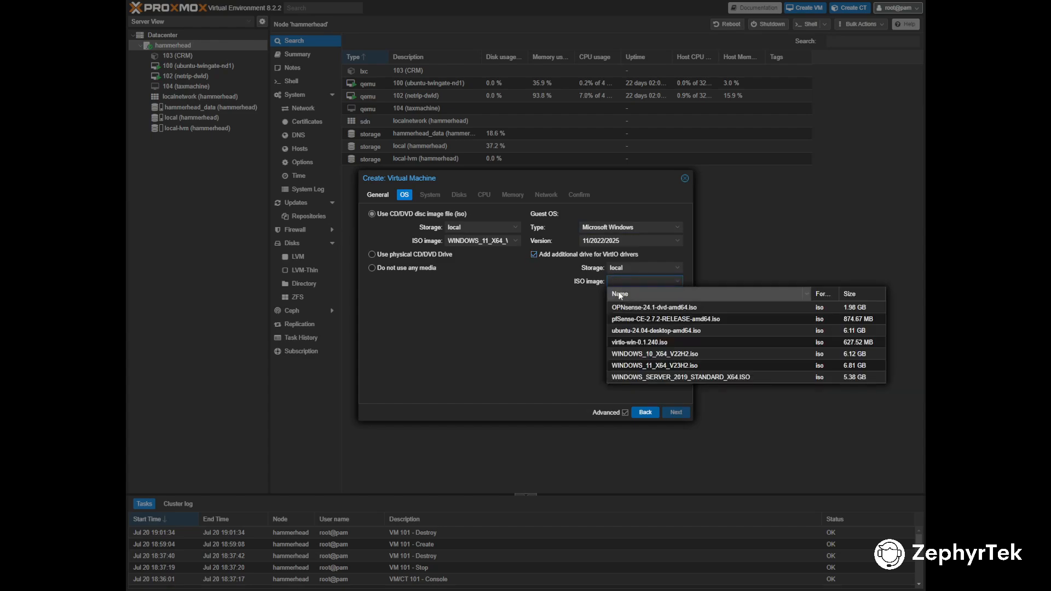
left_click(626, 340)
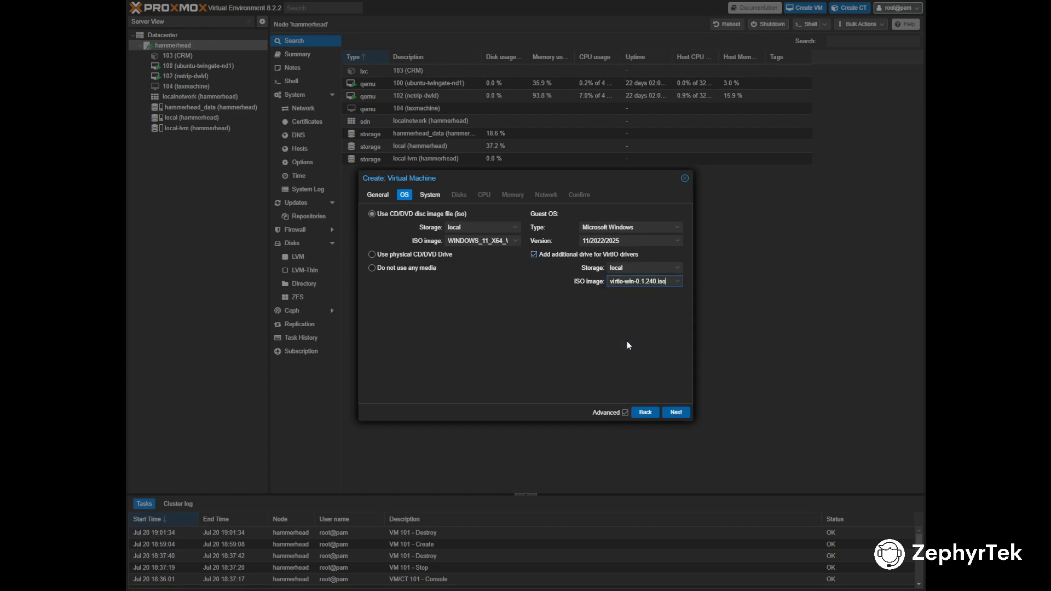
left_click(673, 413)
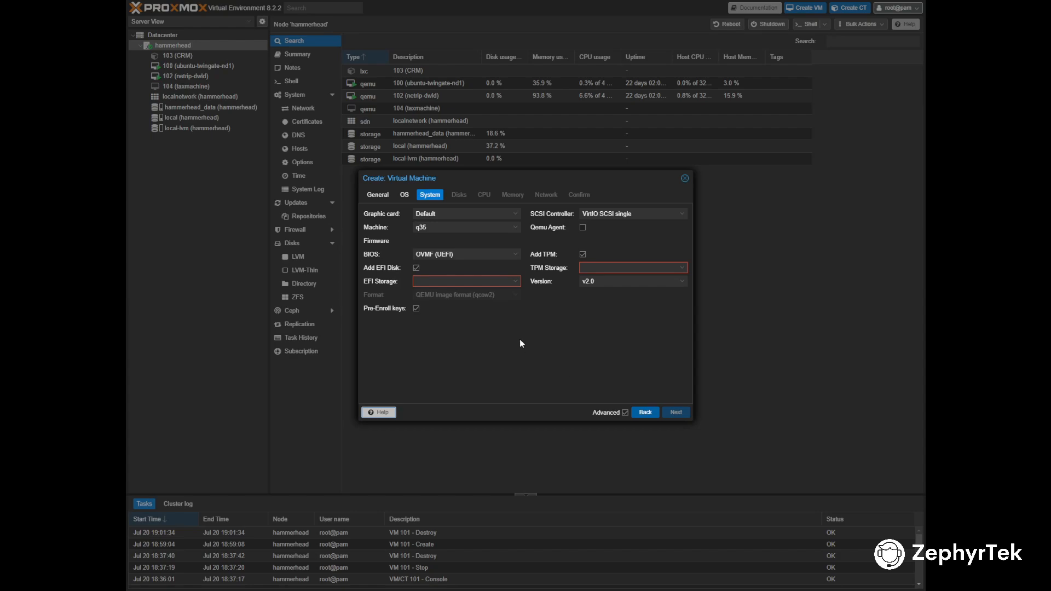
Step: Set both the EFI storage and the TPM storage to hammerhead_data and continue to the disk settings
left_click(498, 282)
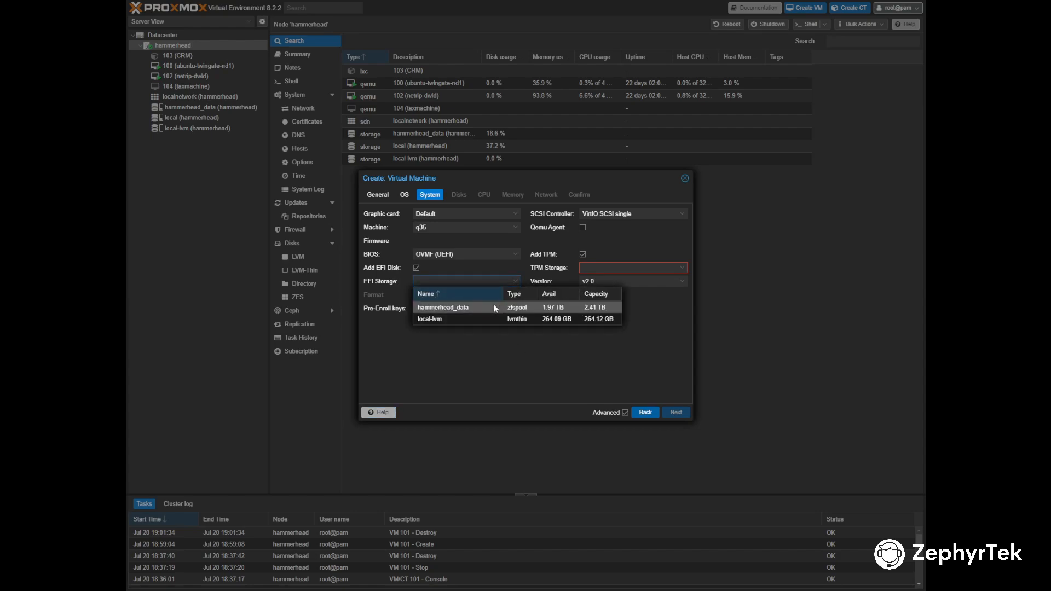
left_click(494, 308)
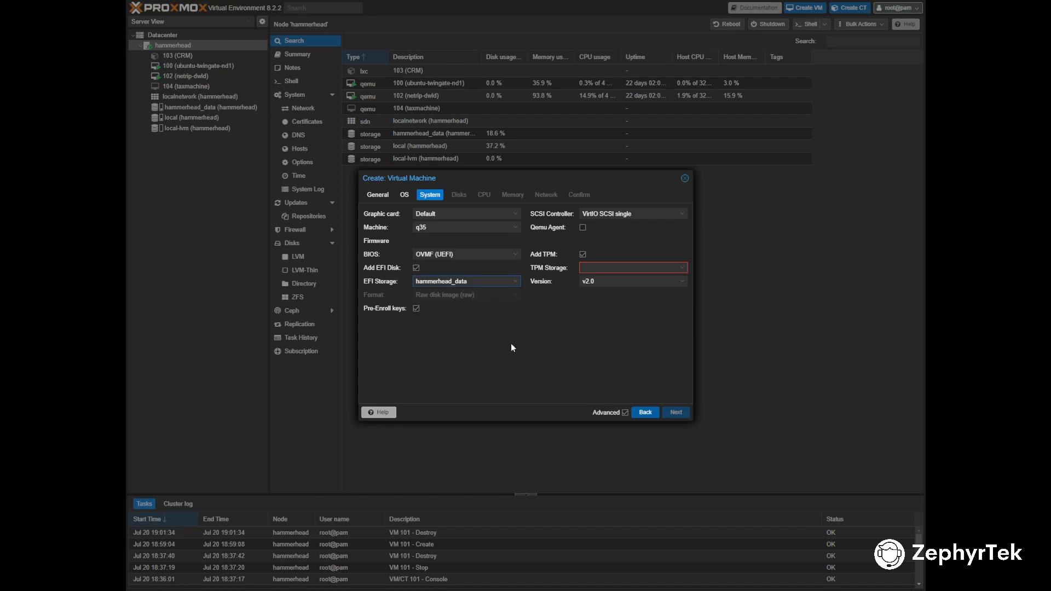
left_click(615, 275)
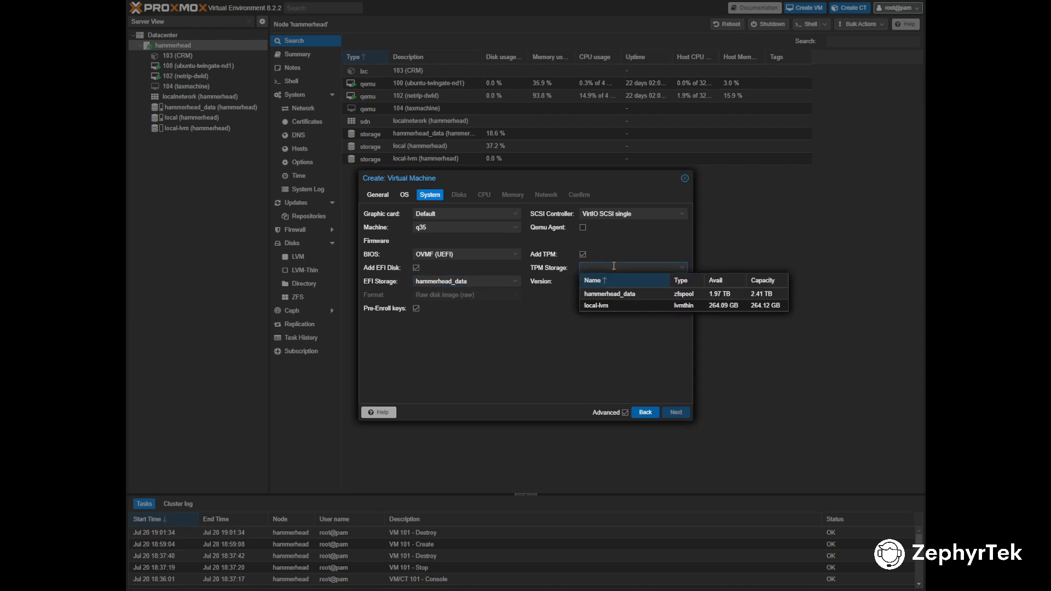
left_click(610, 294)
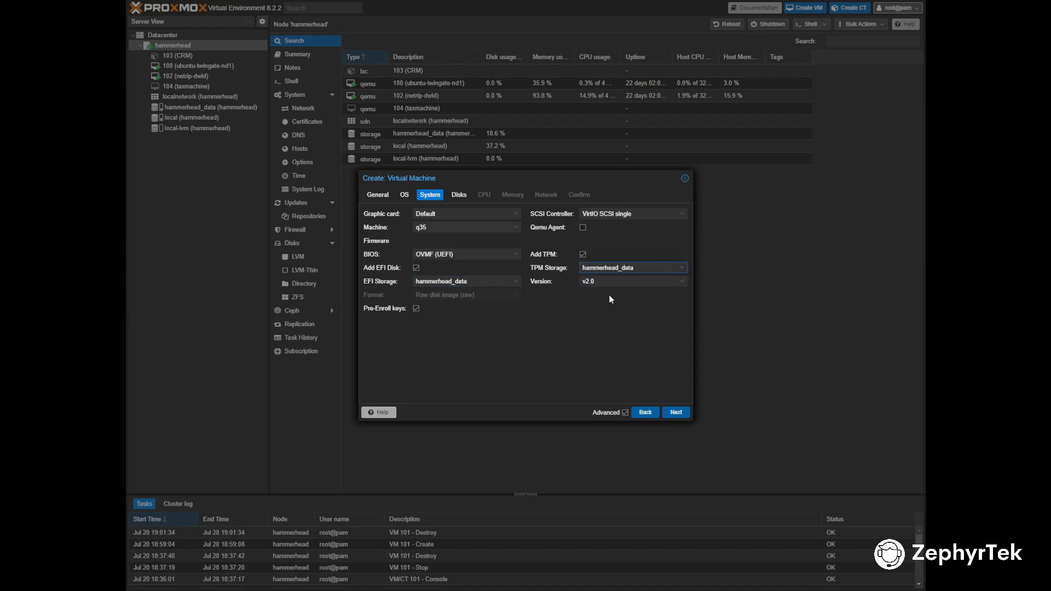
left_click(676, 412)
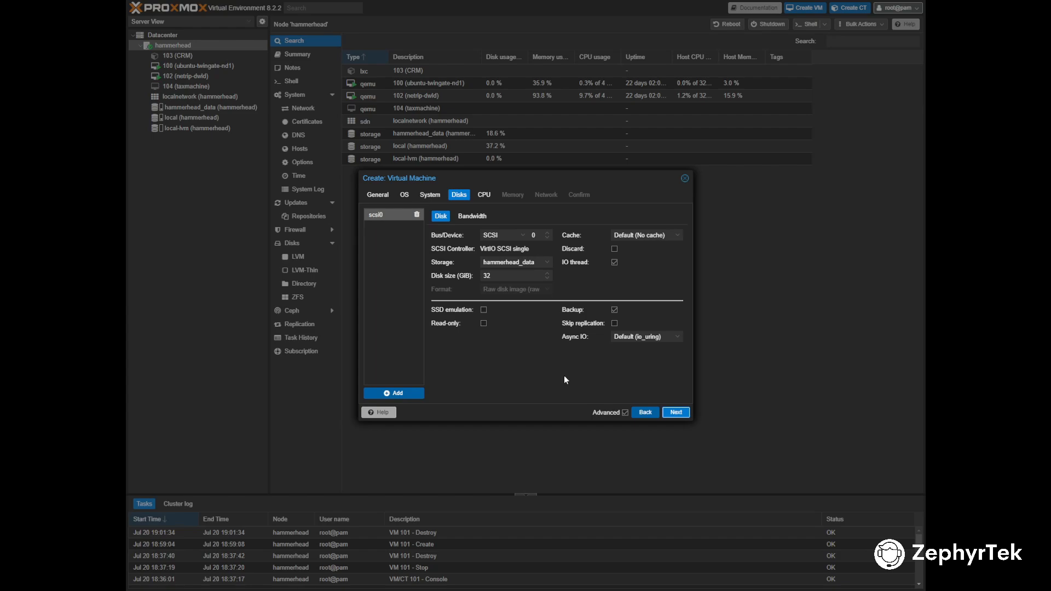
Step: Accept the virtual disk settings and assign 4 CPU cores to the virtual machine
left_click(491, 276)
left_click(676, 413)
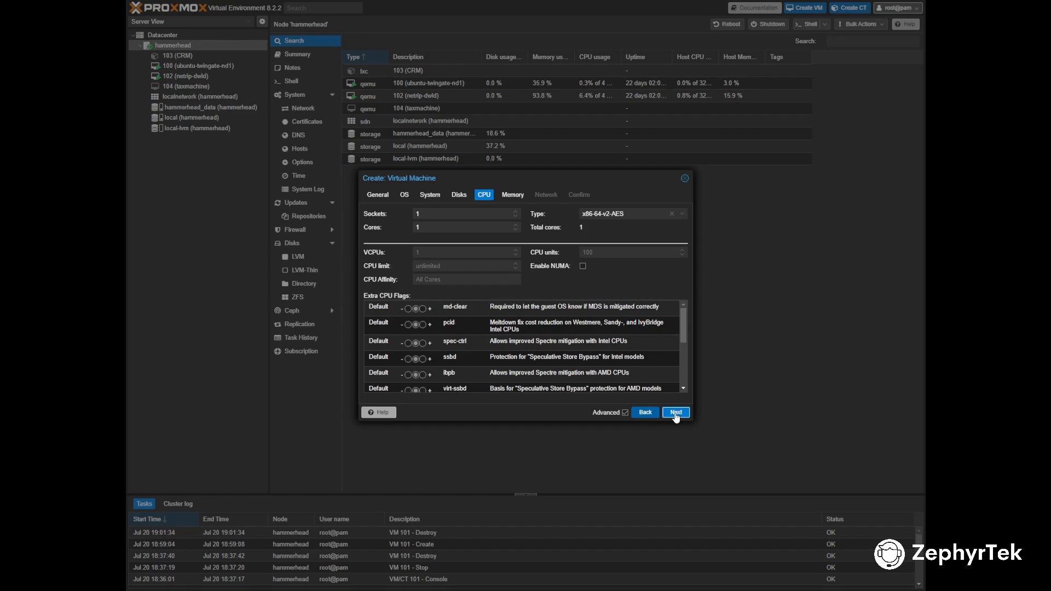
left_click(517, 226)
left_click(517, 225)
left_click(517, 226)
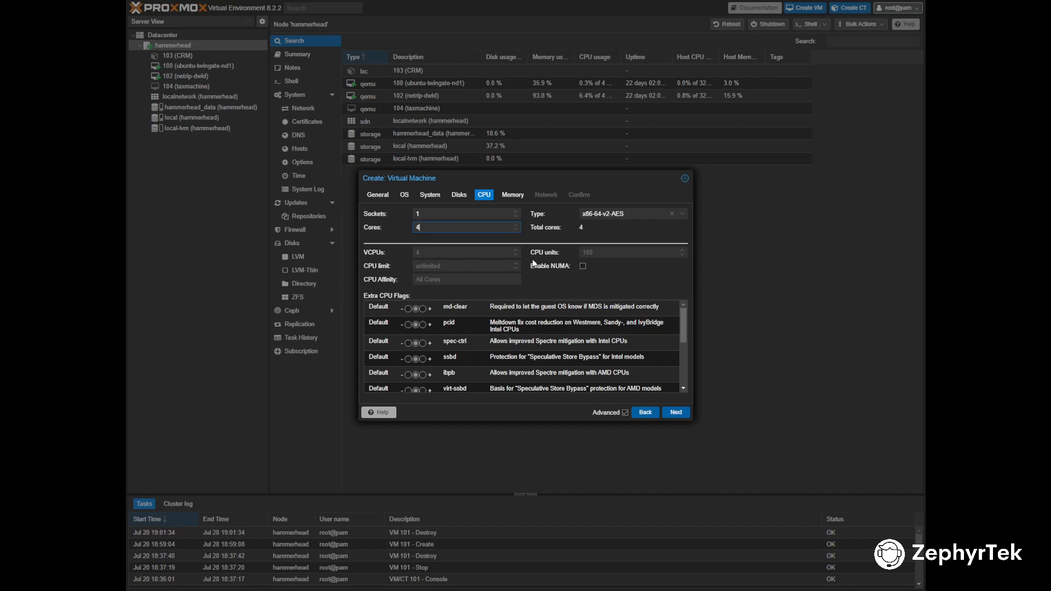
left_click(677, 414)
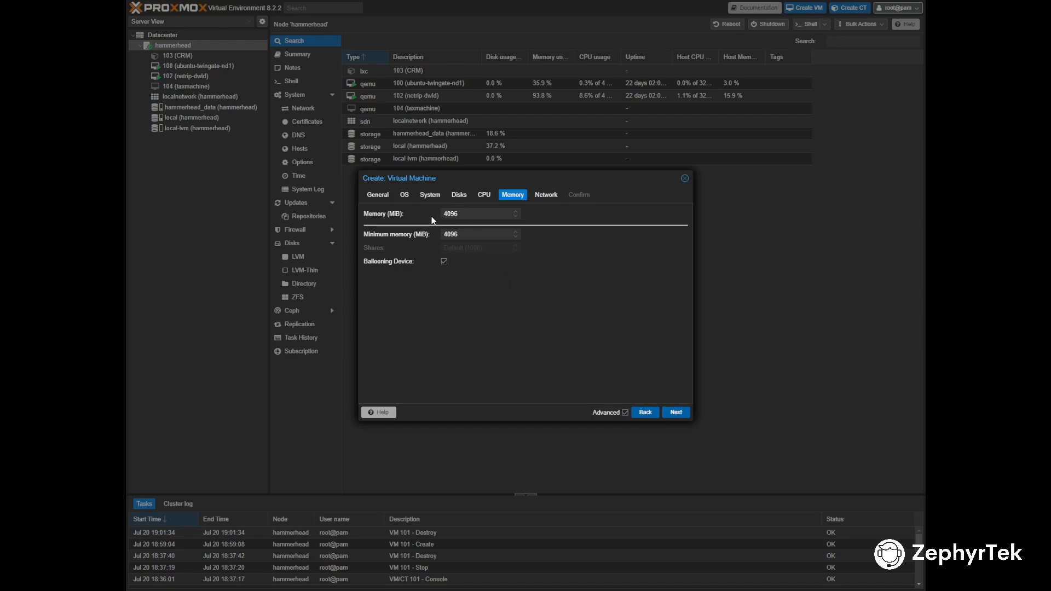
Step: Set the virtual machine's memory to 8192 MiB with a minimum of 4096 MiB
left_click_drag(471, 219, 422, 217)
type("8192")
left_click_drag(458, 234, 420, 239)
type("4096")
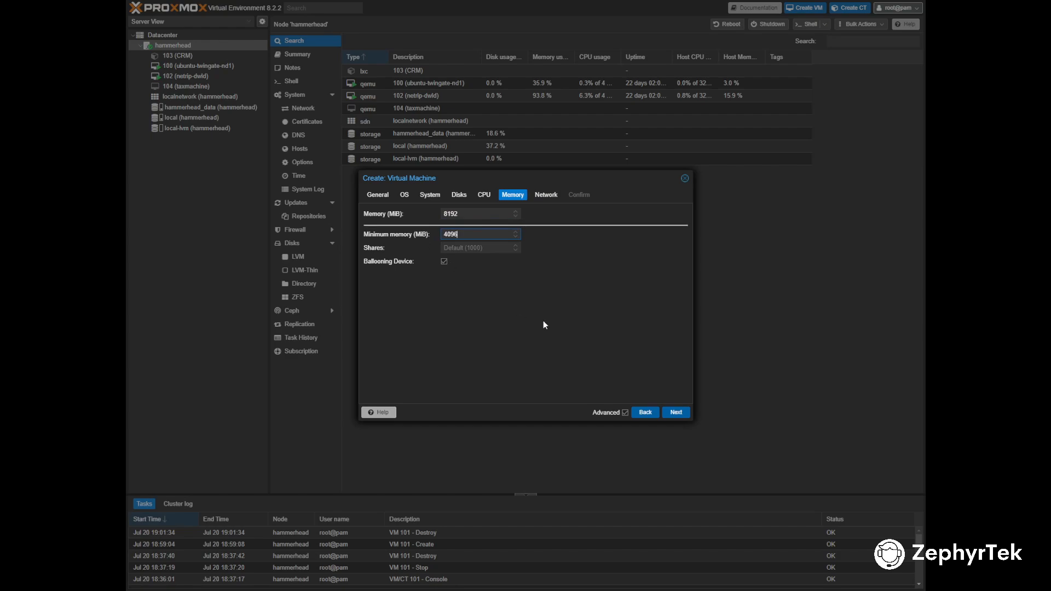
left_click(674, 412)
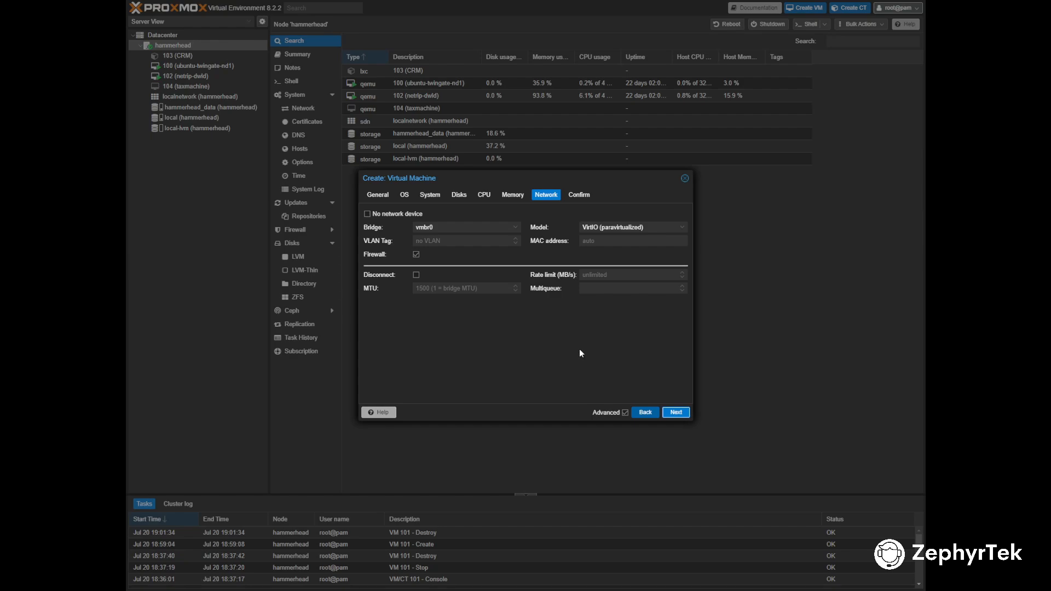
Step: Set the network device model to Intel E1000E and finish creating the virtual machine without starting it
left_click(653, 226)
left_click(629, 245)
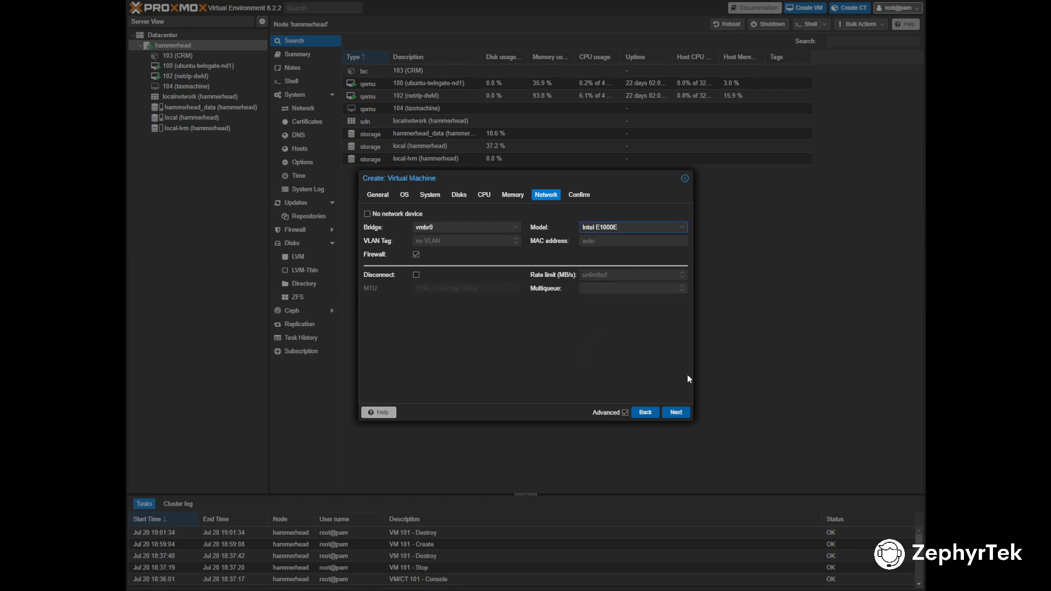
left_click(676, 412)
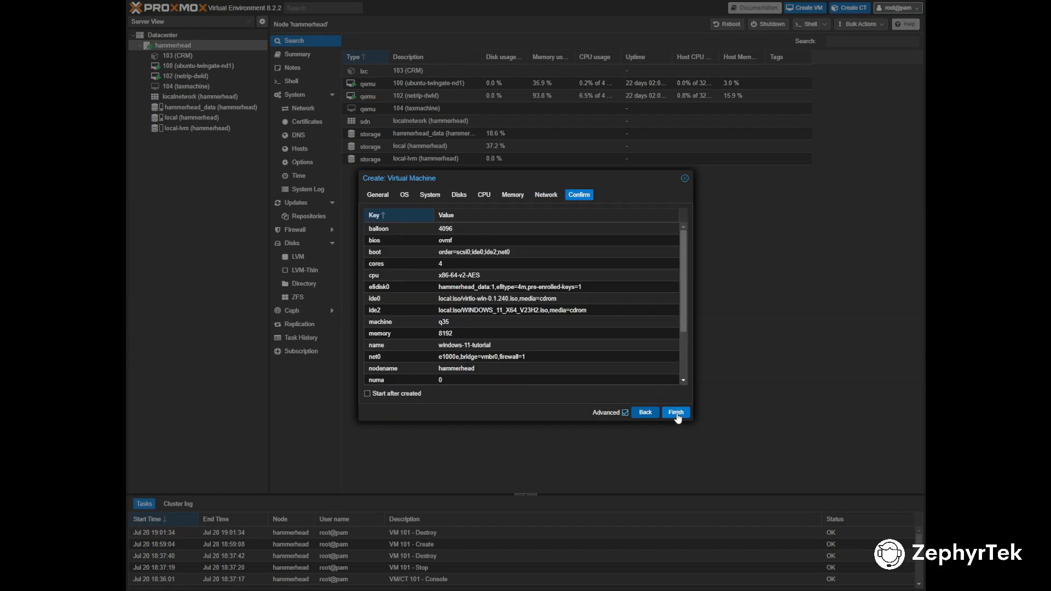
left_click(676, 413)
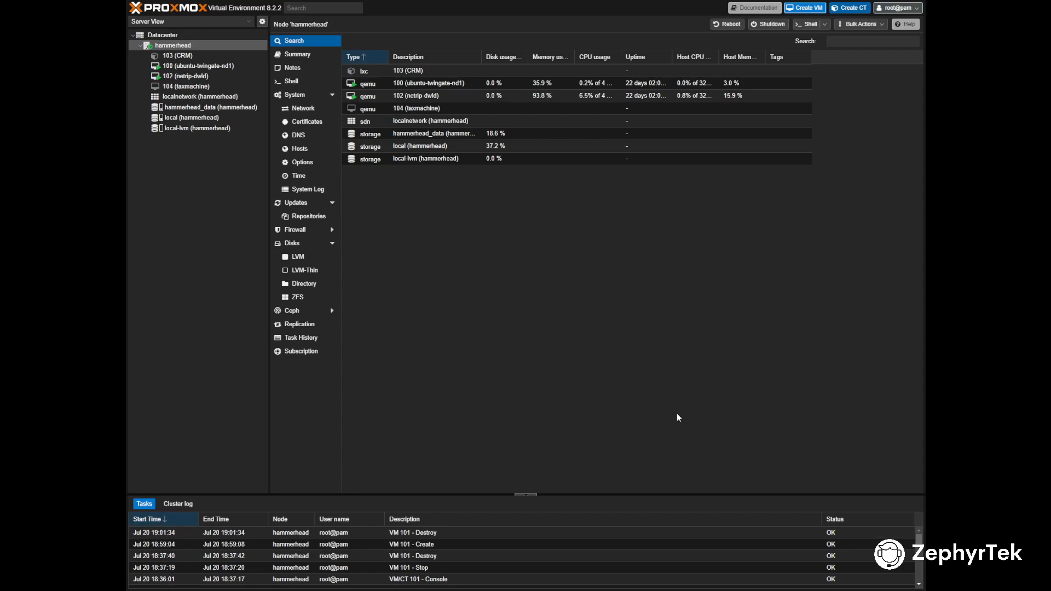